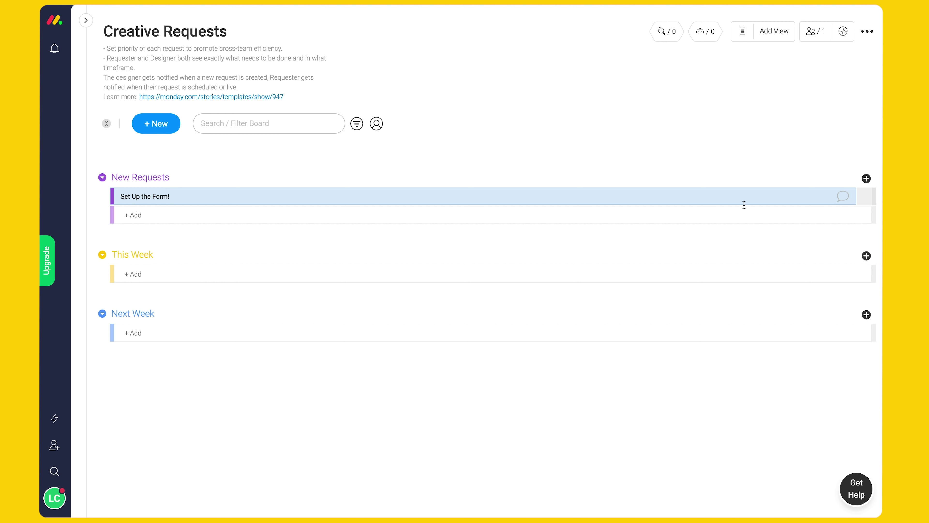
Add a Text column named Requested By to the board
click(867, 179)
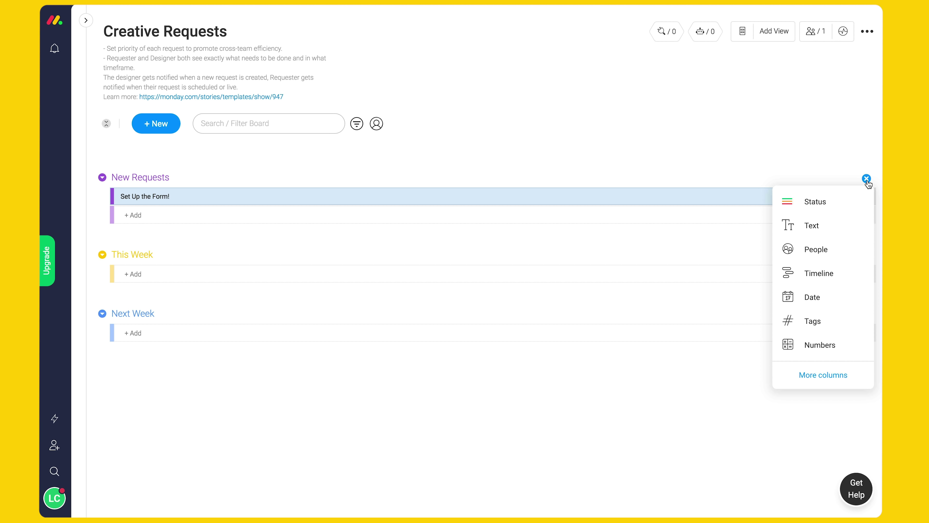
click(848, 225)
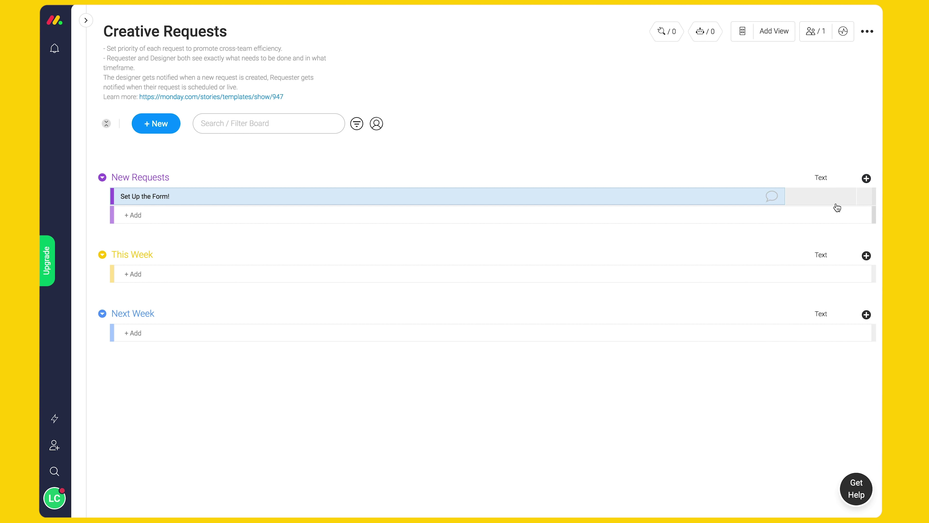
click(822, 179)
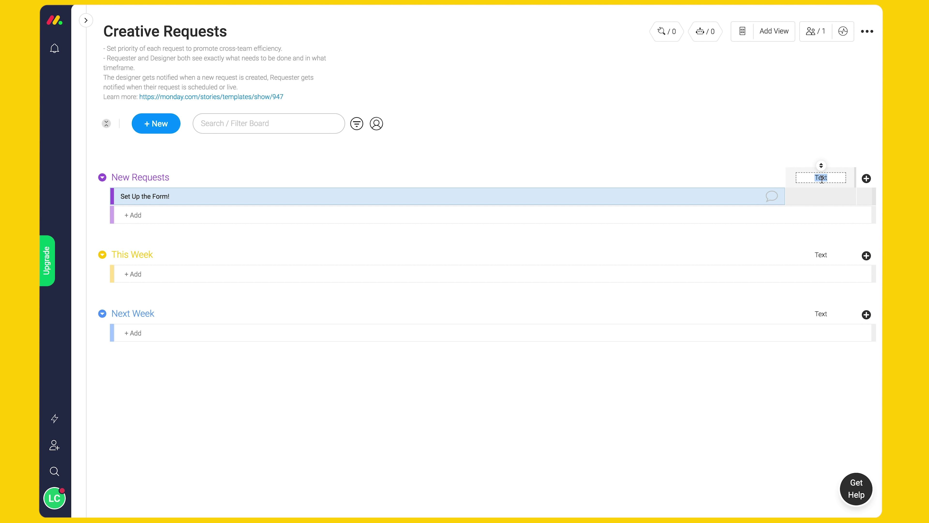
text(Requested By)
key(Return)
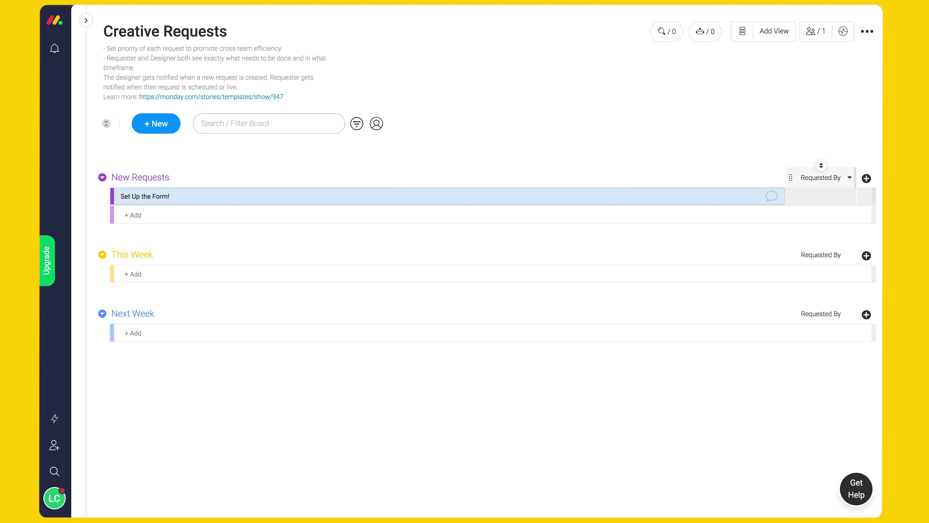
Add a People column named Designer
click(866, 179)
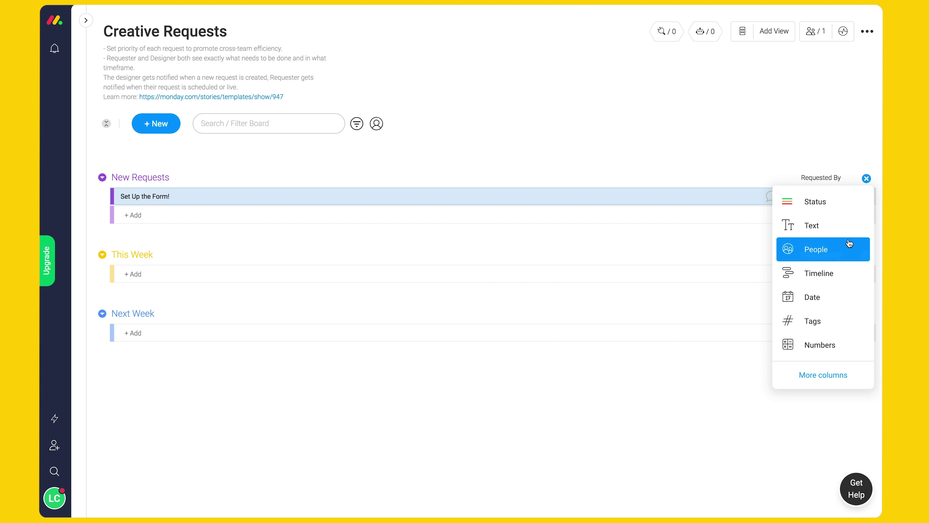
click(852, 247)
click(831, 178)
text(Designer)
key(Return)
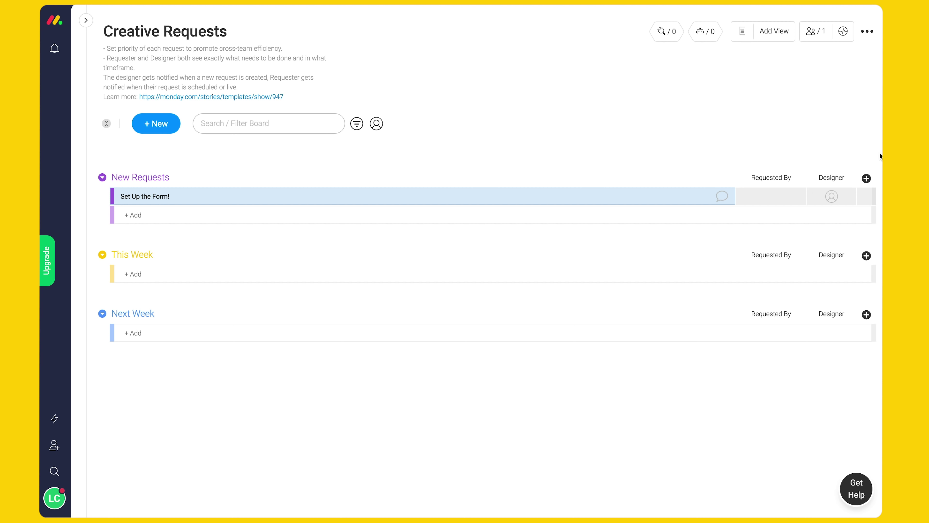
Add a Rating column from the full column catalogue and name it Priority
click(867, 178)
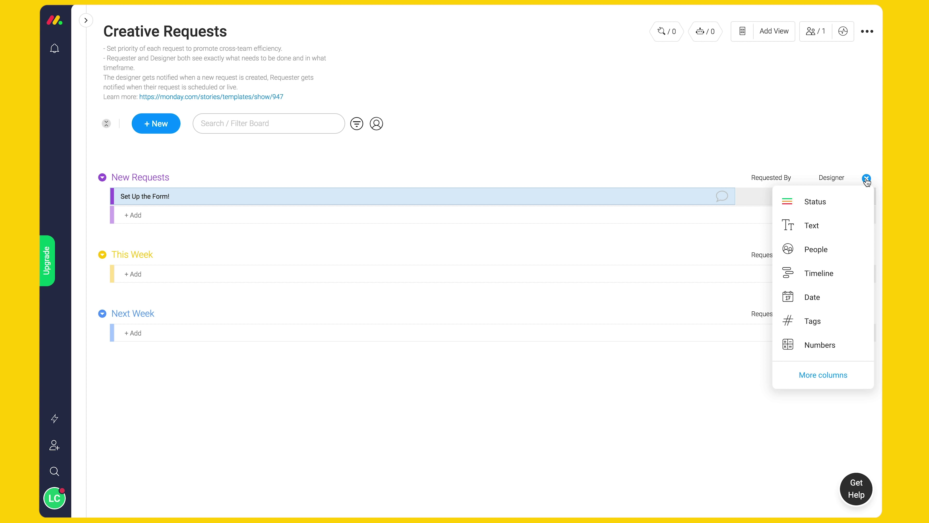
click(842, 375)
click(603, 39)
text(Rating)
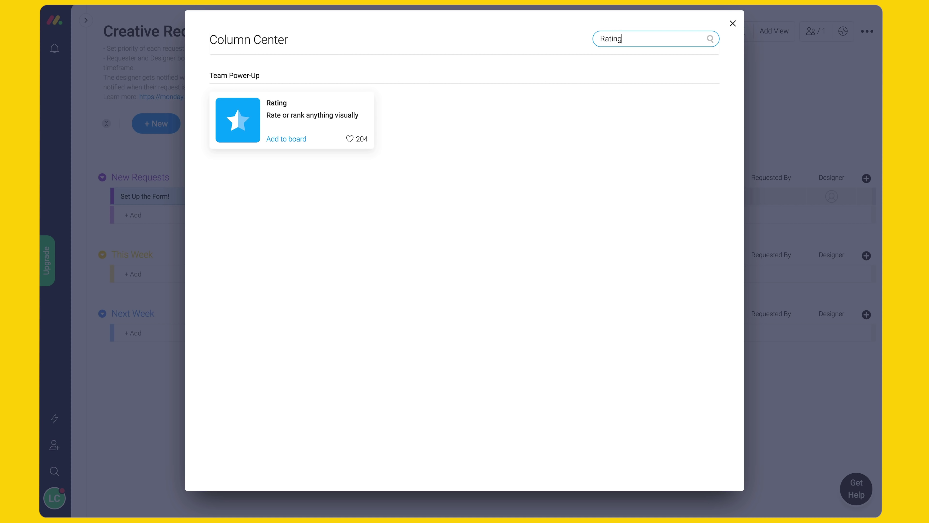
click(287, 139)
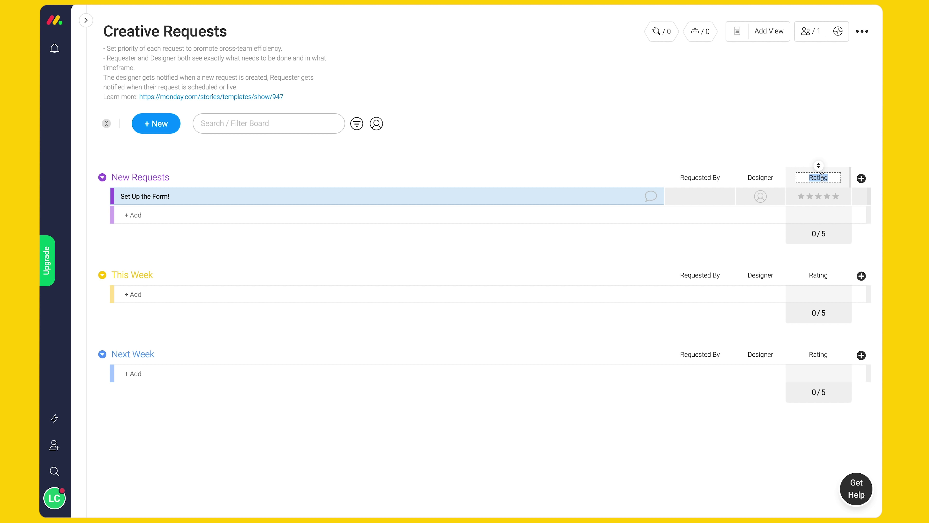
text(Priority)
key(Return)
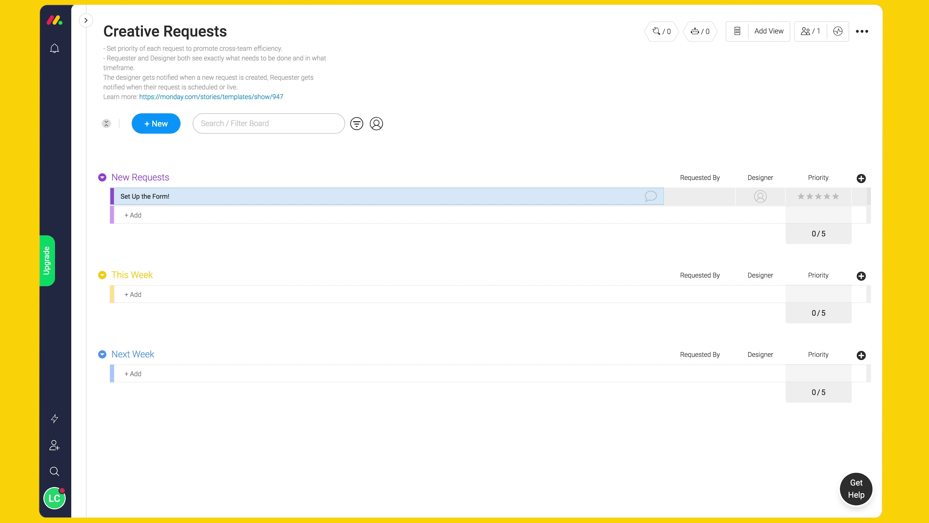
Add a Status column named Request Type
click(861, 179)
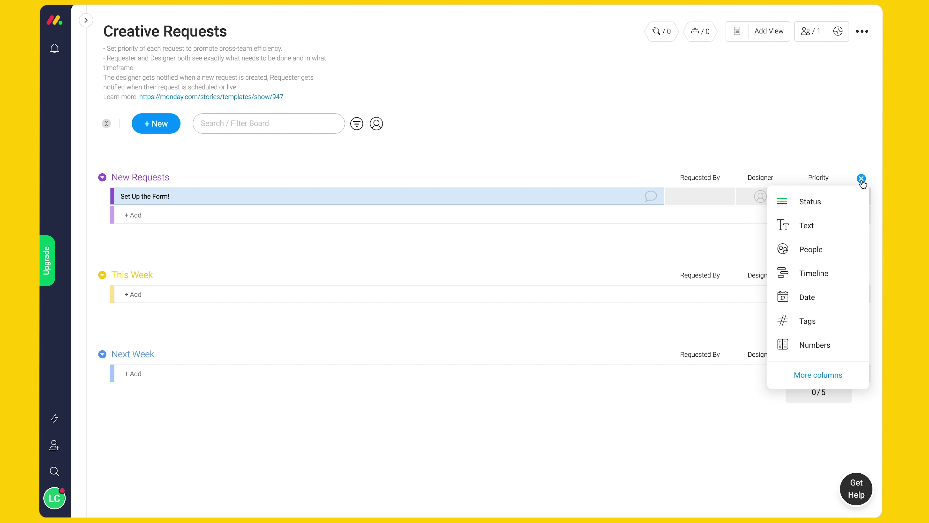
click(856, 205)
text(Req)
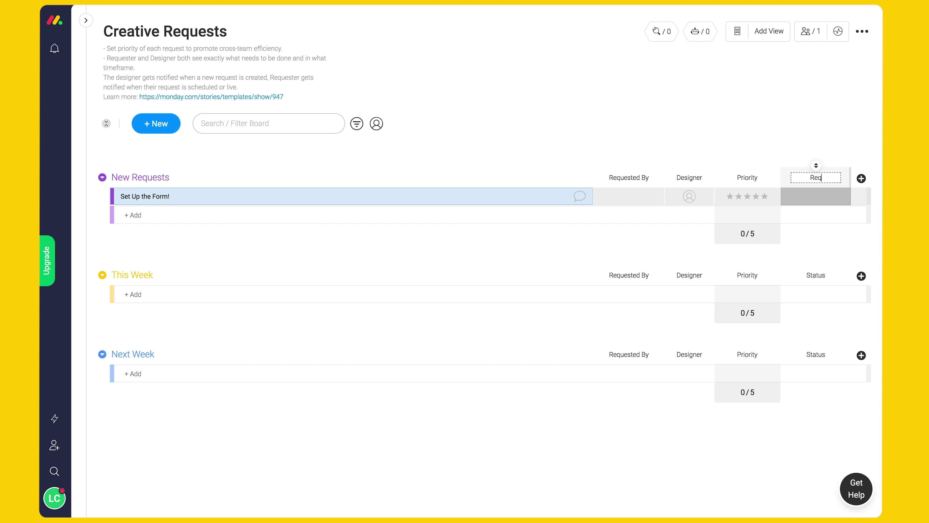
text(uest Type)
click(816, 196)
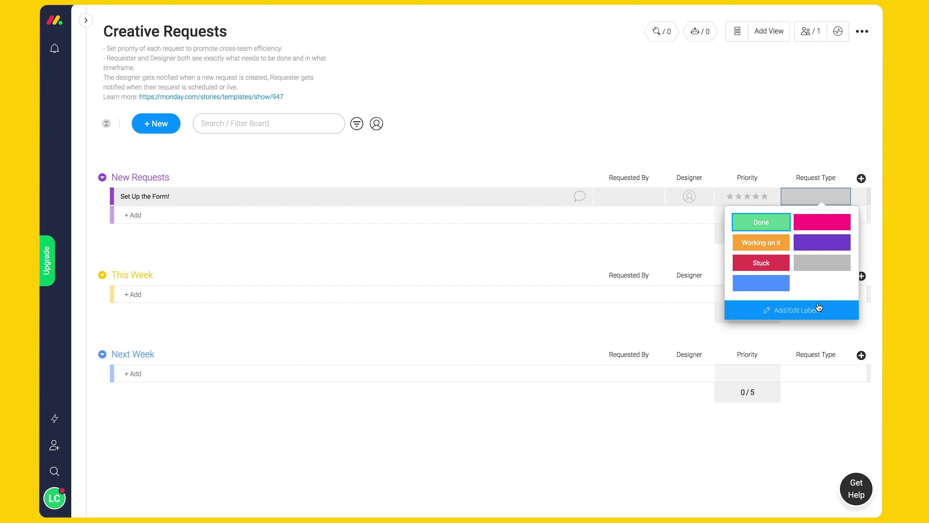
Replace the default Request Type labels with Email, Social Media, Blog Post and Banner
click(843, 316)
click(791, 222)
click(790, 222)
click(790, 222)
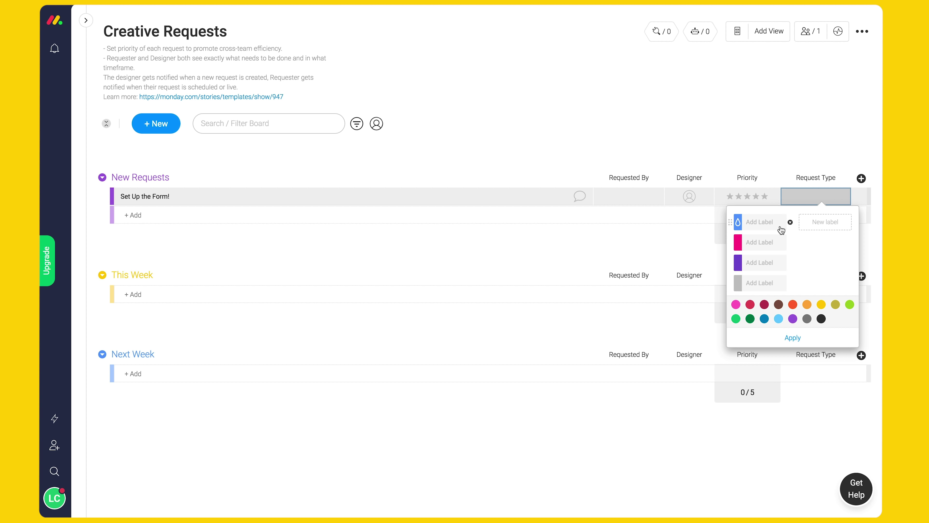
click(759, 222)
text(Email)
click(766, 242)
text(Social Media)
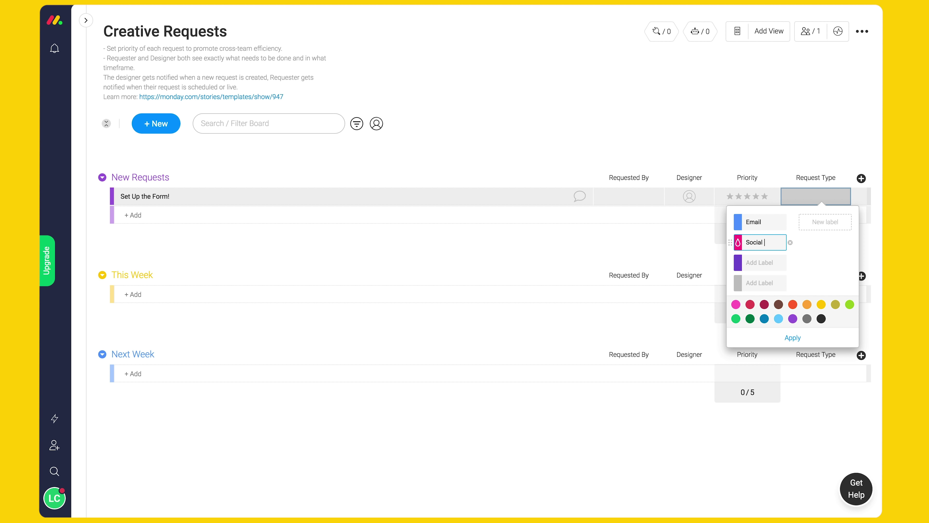
click(762, 260)
text(Blog Post)
click(825, 222)
text(Banner)
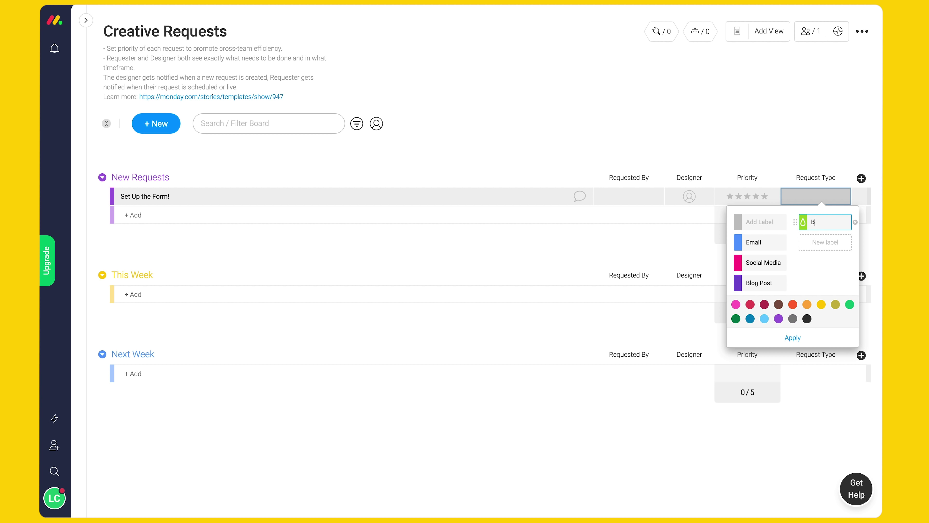
click(820, 338)
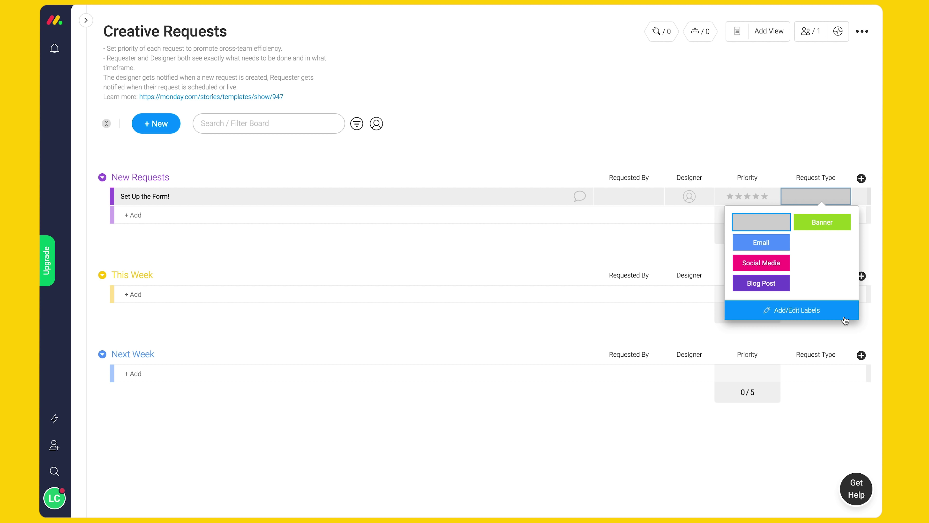
click(854, 206)
Add a Date column named Due Date, leaving its date empty
click(862, 178)
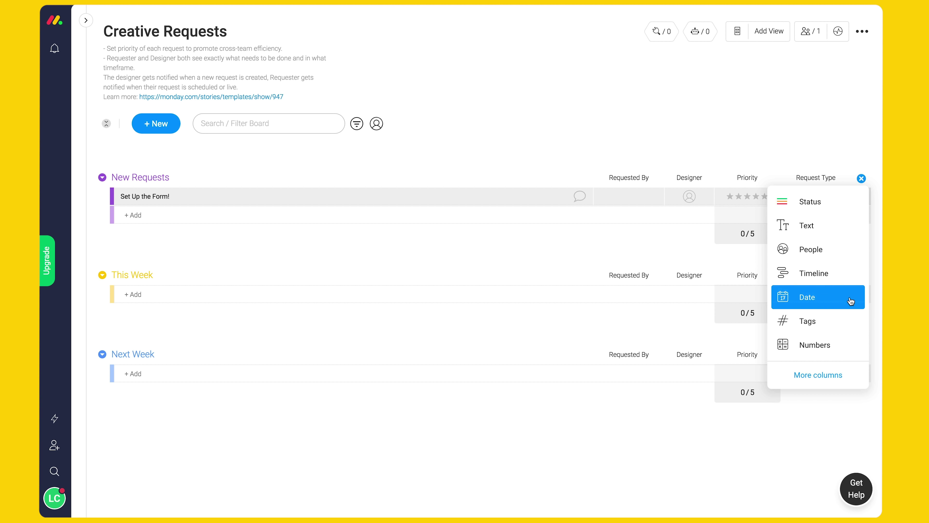
click(805, 297)
click(816, 178)
text(Due Date)
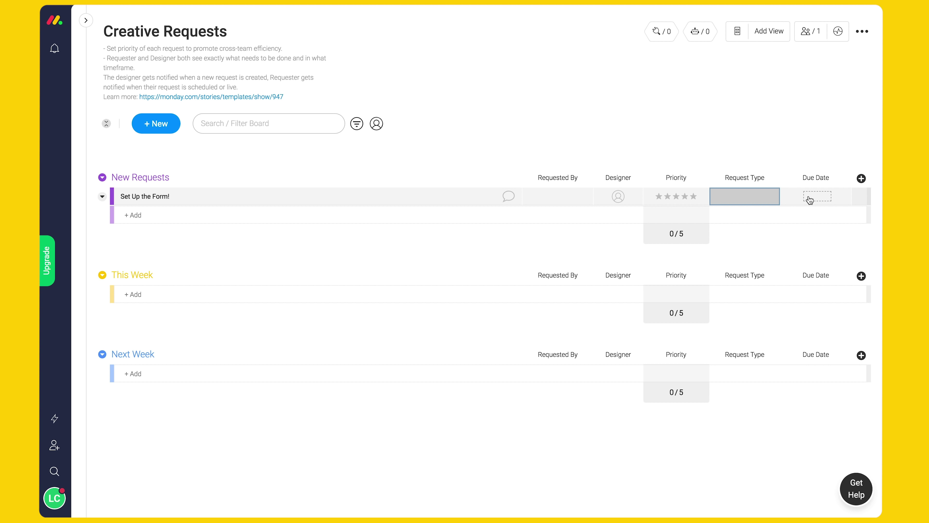
click(809, 197)
key(Escape)
Add a Long Text column named Notes on Request
click(861, 178)
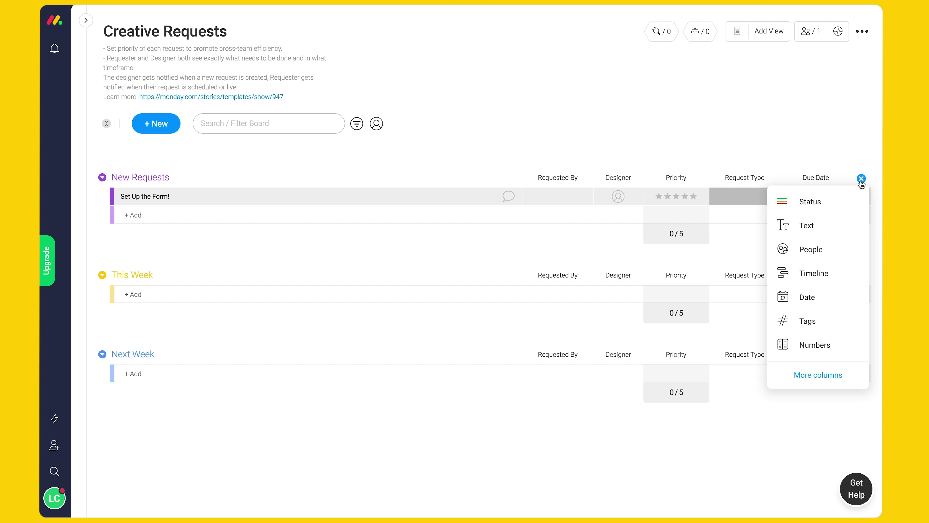
click(817, 375)
text(long)
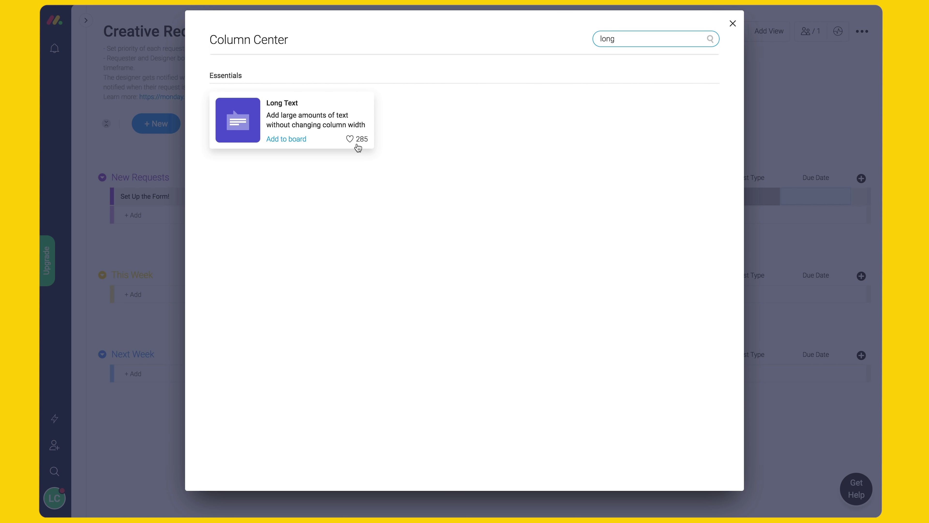
click(319, 142)
click(775, 177)
text(Notes)
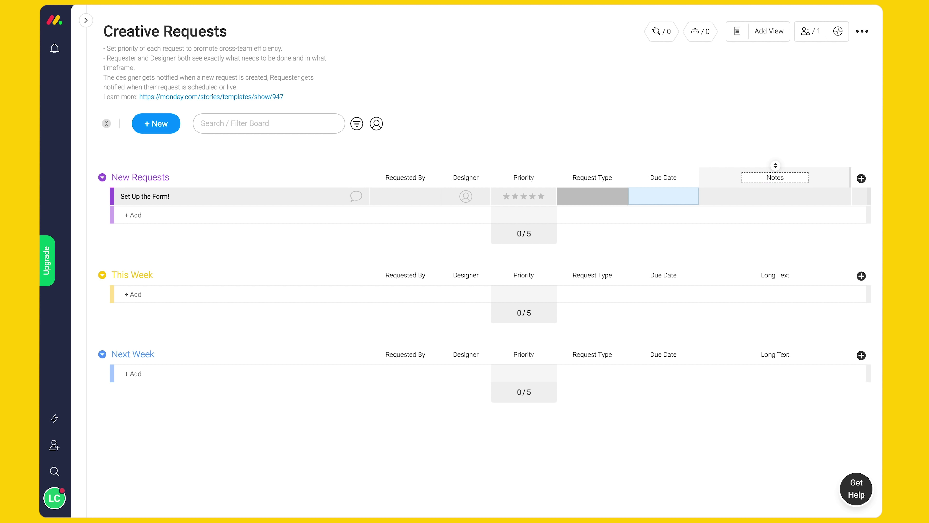
text( on Request)
click(803, 242)
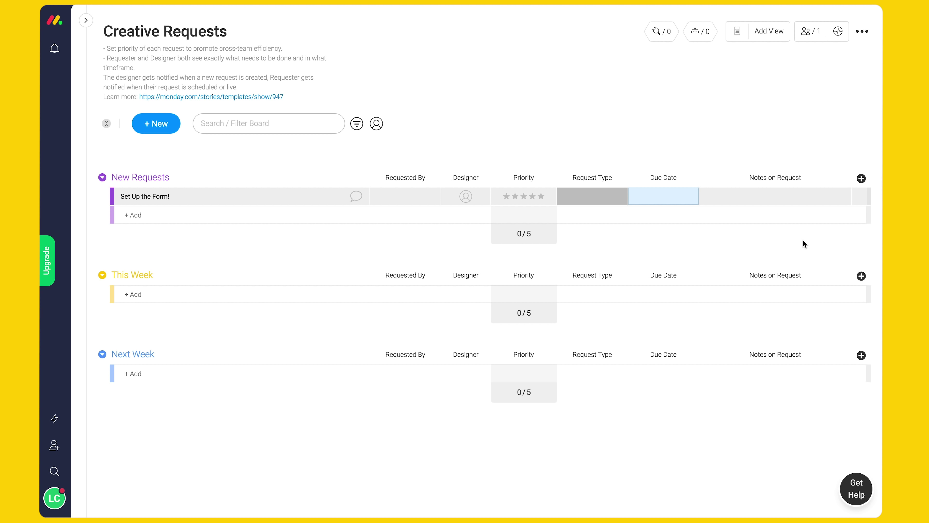
Add a Status column with new labels Awaiting Approval and Revising Creative
click(862, 179)
click(859, 197)
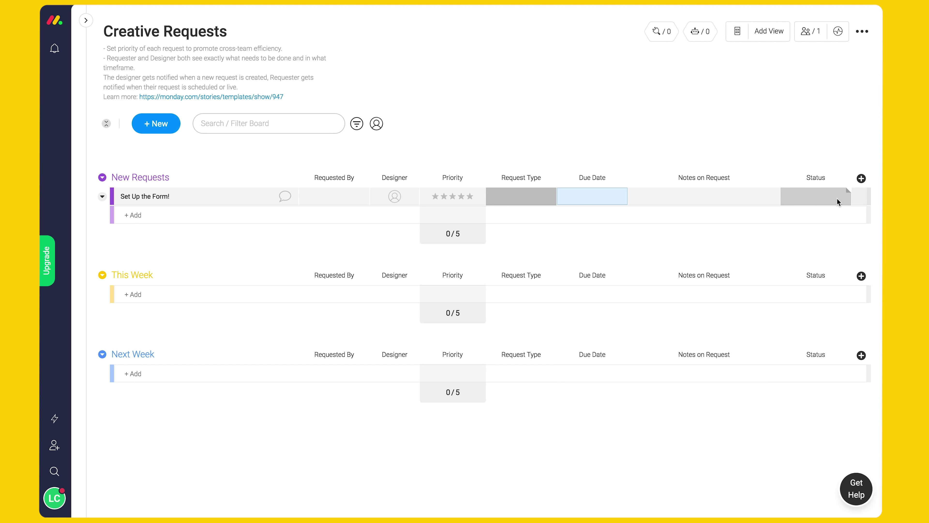
click(838, 197)
click(825, 317)
text(Awaiting Approval)
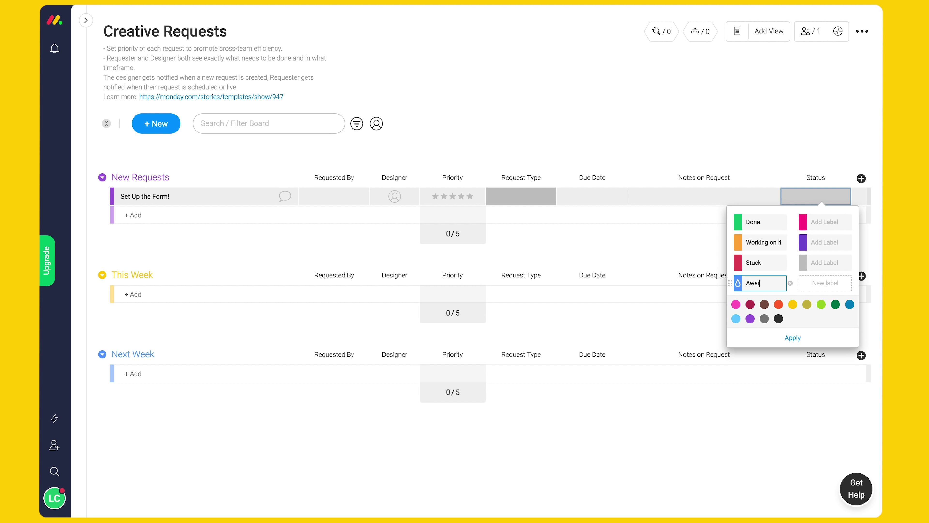
click(825, 221)
text(Revising Creative)
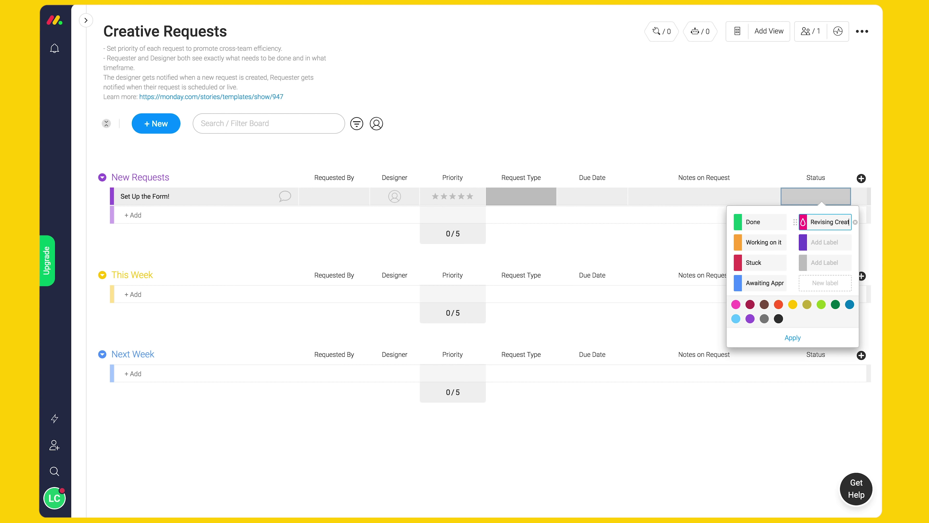
click(835, 326)
click(793, 338)
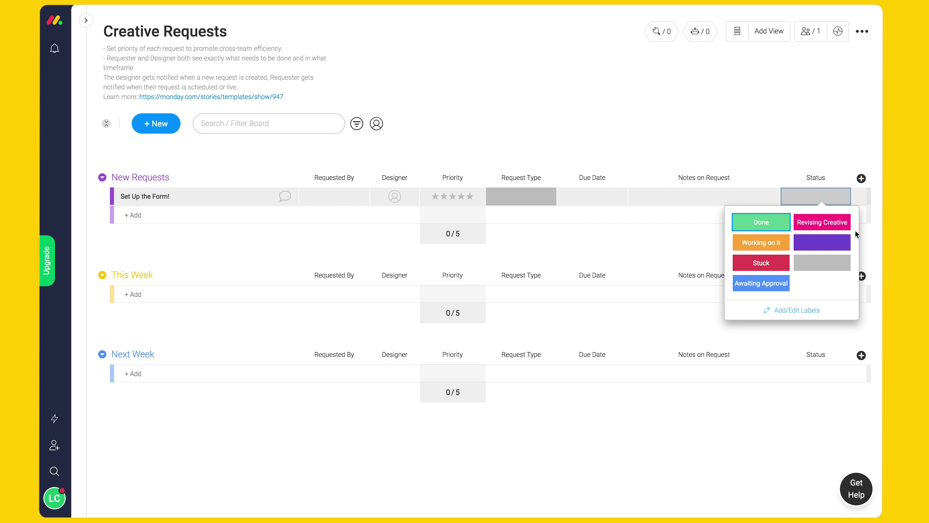
key(Escape)
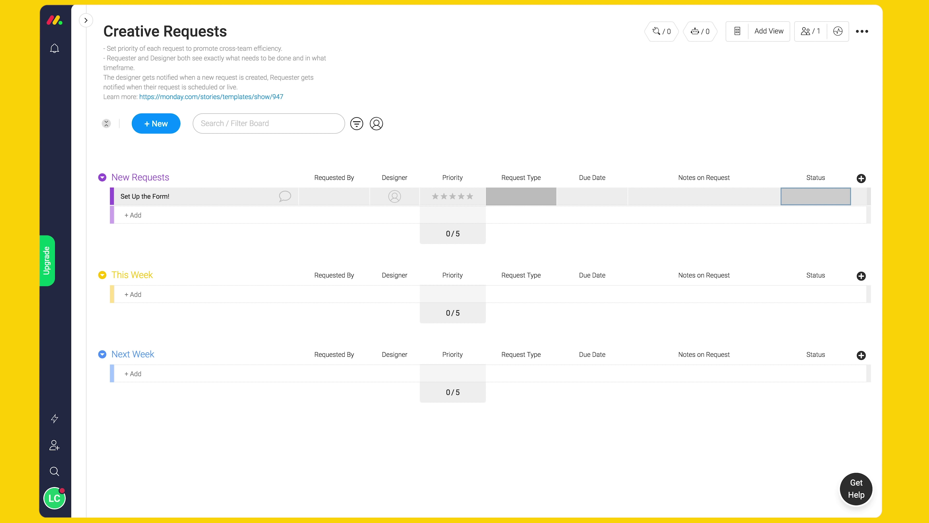
Open the board's Form view and bring up the Creative requests form editor
click(771, 33)
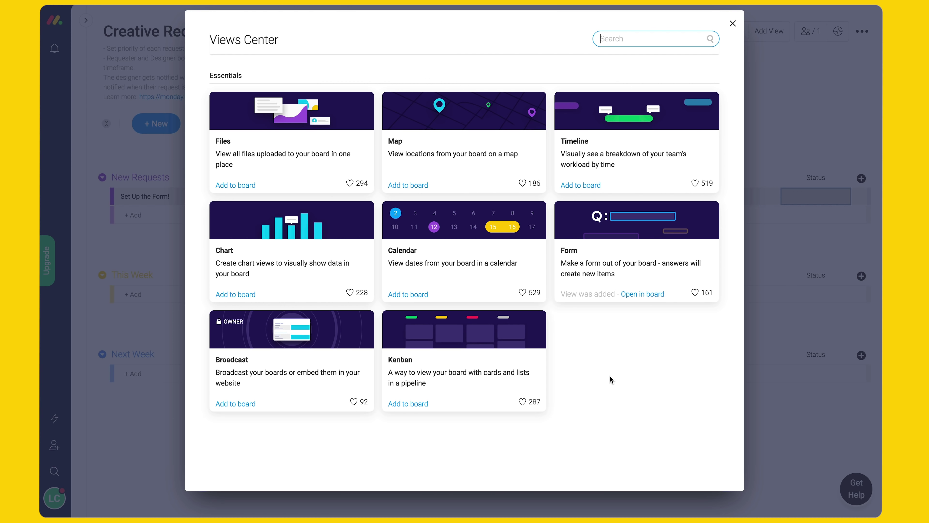
click(645, 296)
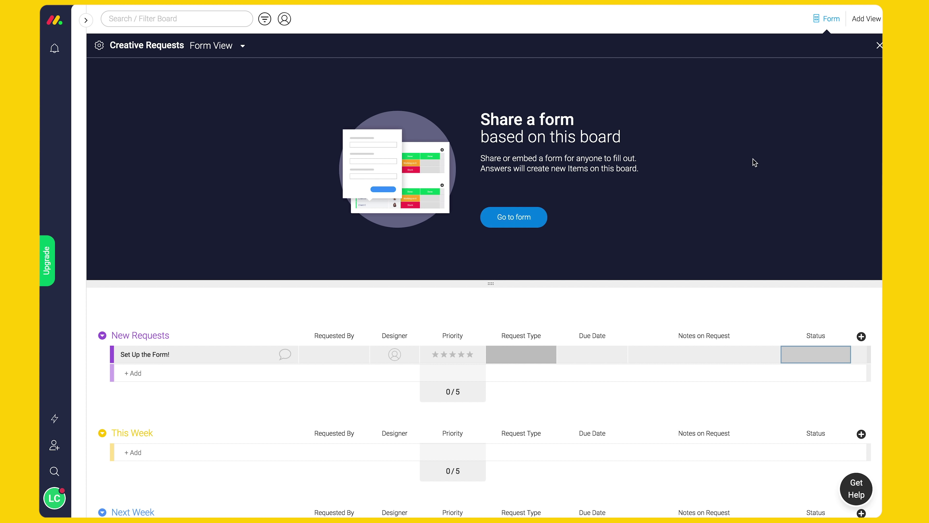
click(880, 46)
click(742, 30)
click(519, 217)
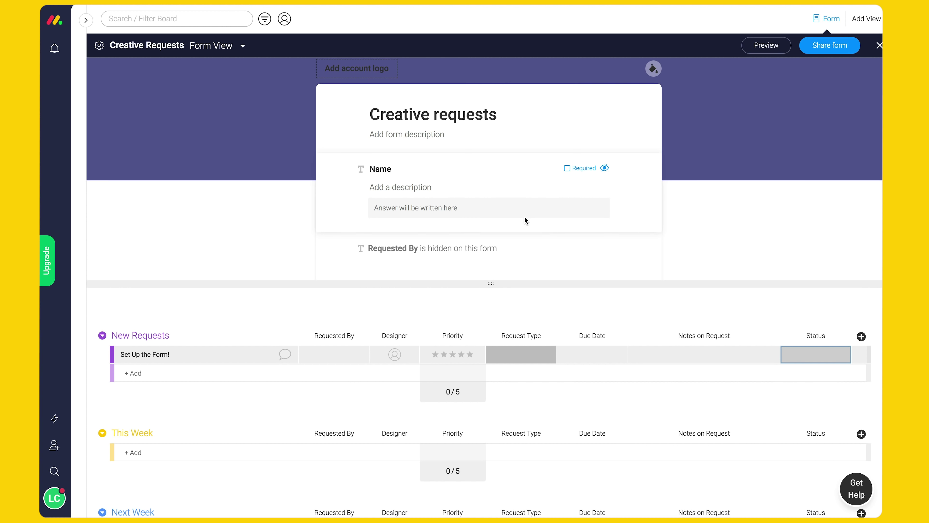
click(374, 138)
Describe the form as 'Submit weekly by Thursday at 3pm', route answers to New Requests, hide Name
text(Submit weekly by Thursday at 3pm)
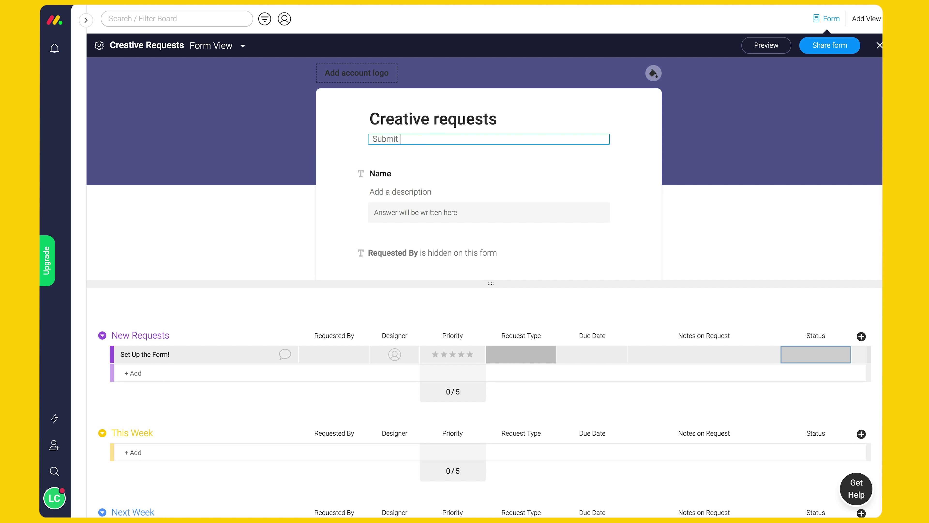
click(294, 202)
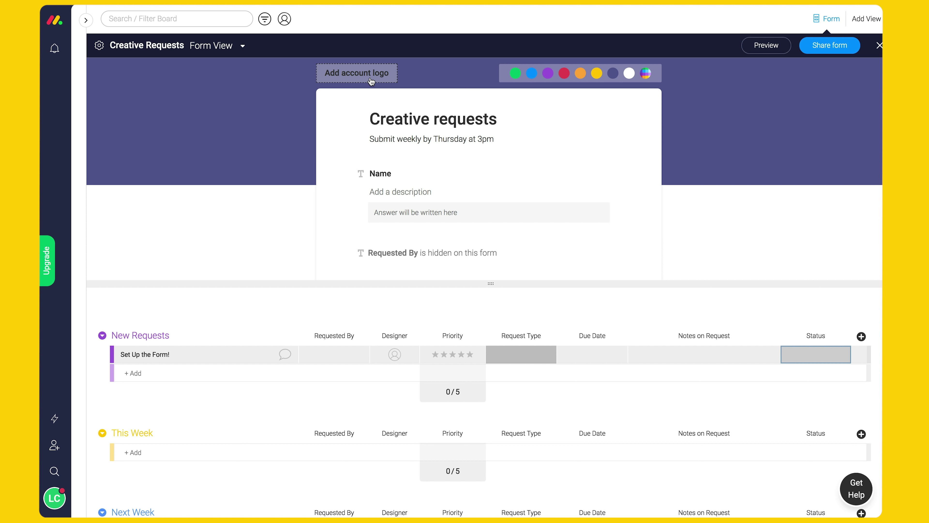
click(98, 45)
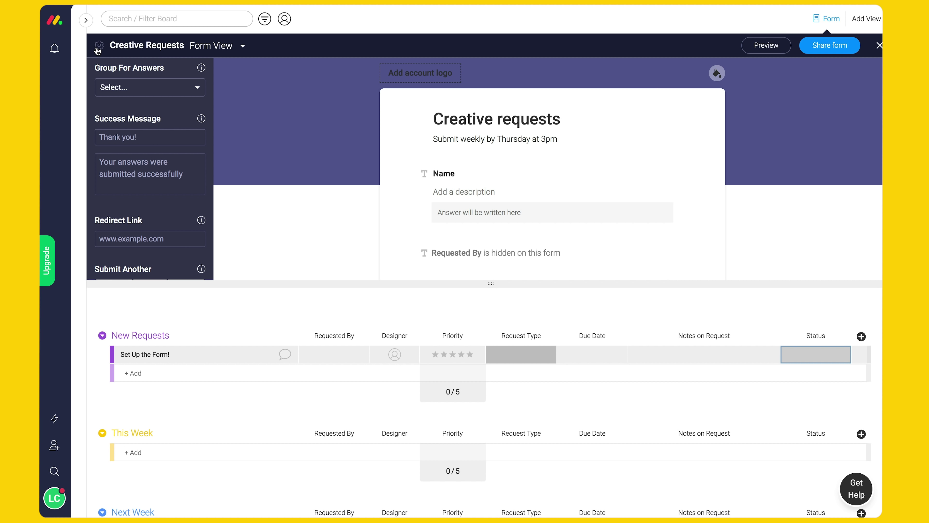
click(183, 87)
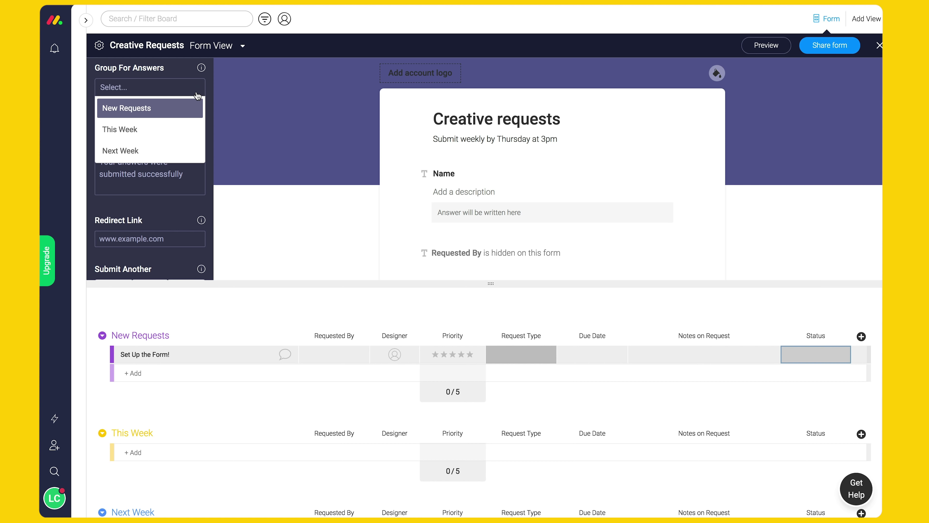
click(182, 111)
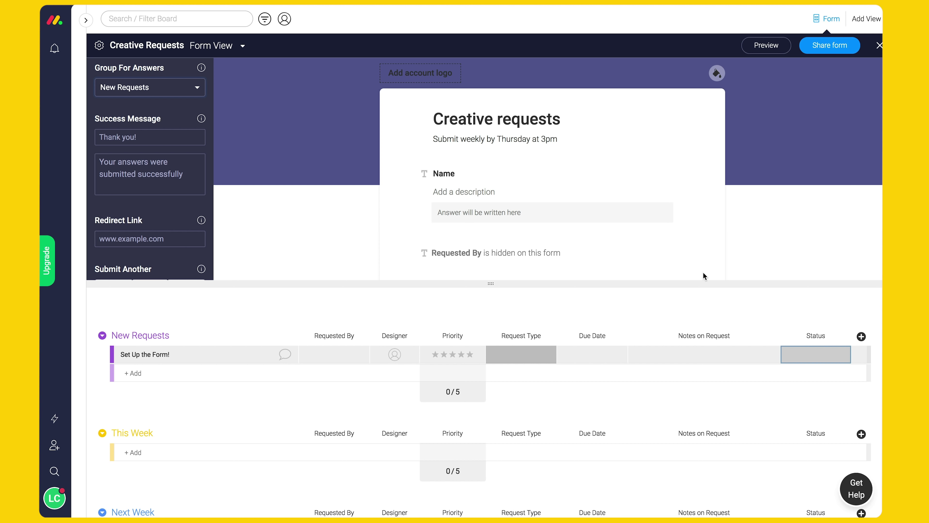
click(667, 174)
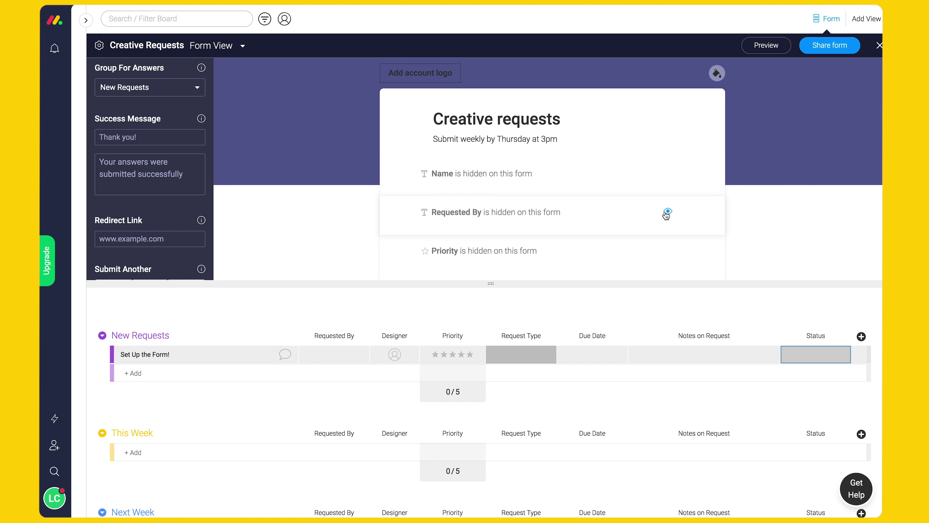
Unhide the Name question and retitle it 'Name of Request'
click(667, 175)
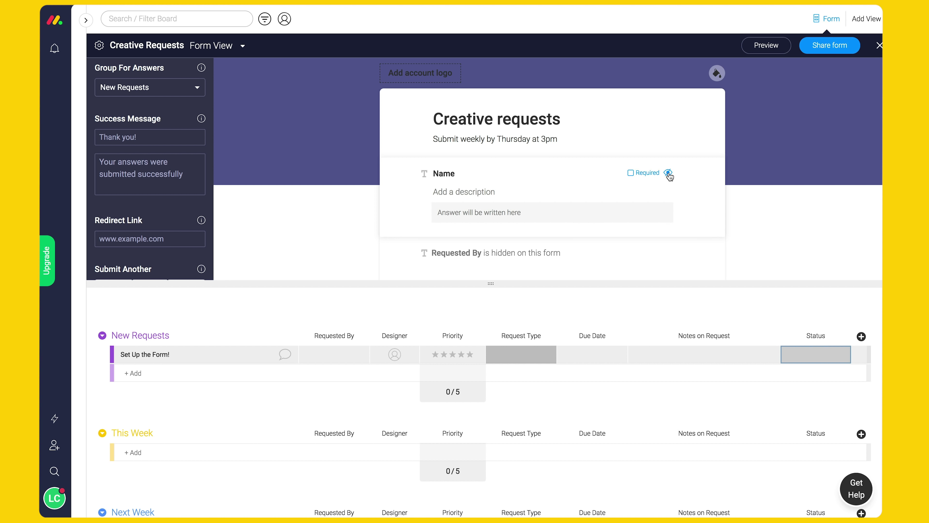
click(432, 174)
text(of Request)
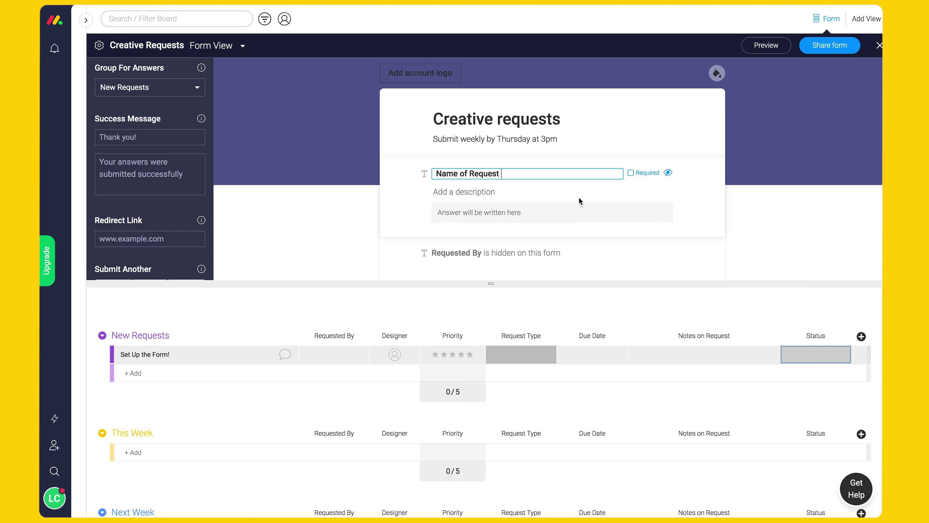
click(579, 200)
Show the Requested By, Priority, Request Type and Due Date questions on the form
scroll(579, 198, down, 3)
click(668, 171)
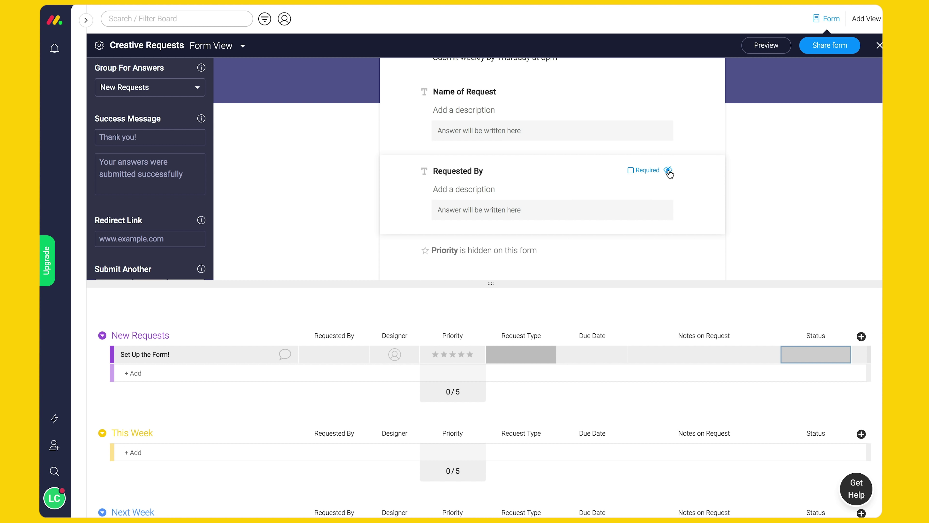
scroll(668, 173, down, 3)
click(668, 170)
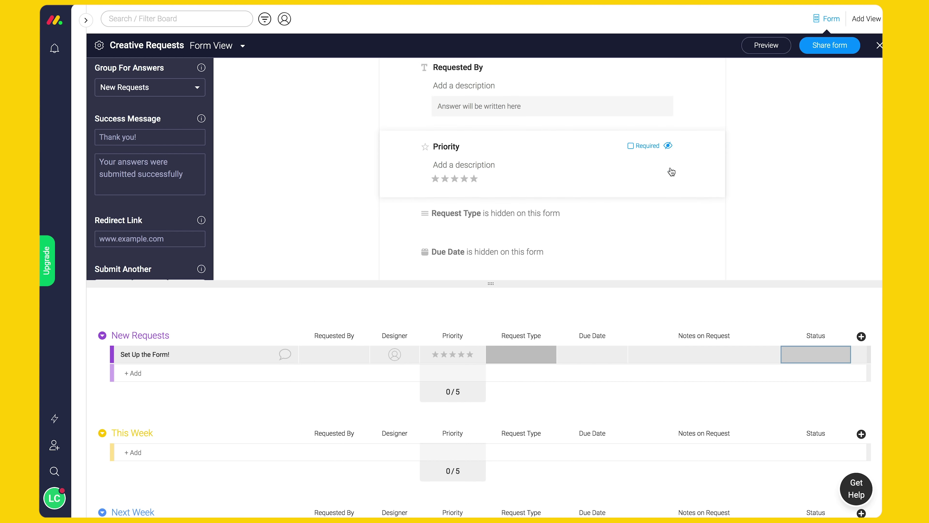
click(669, 188)
scroll(669, 189, down, 2)
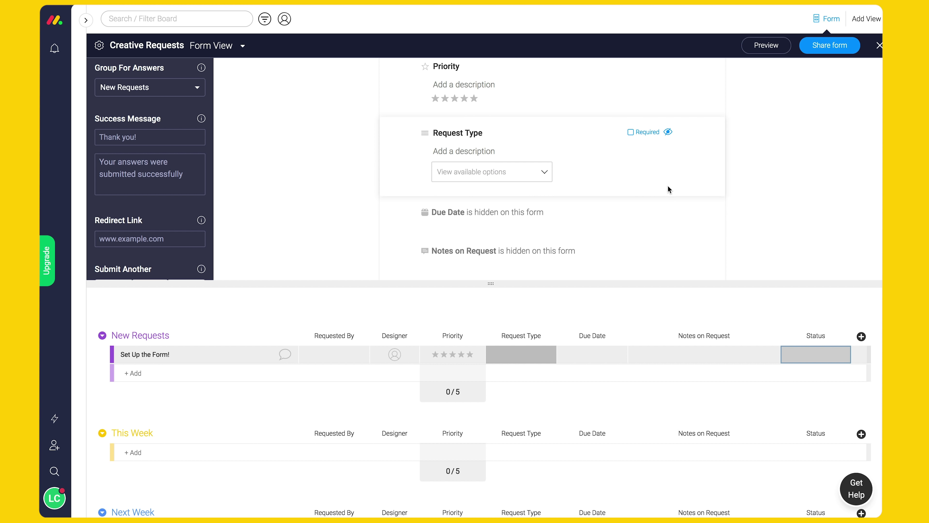
click(667, 212)
scroll(668, 218, up, 5)
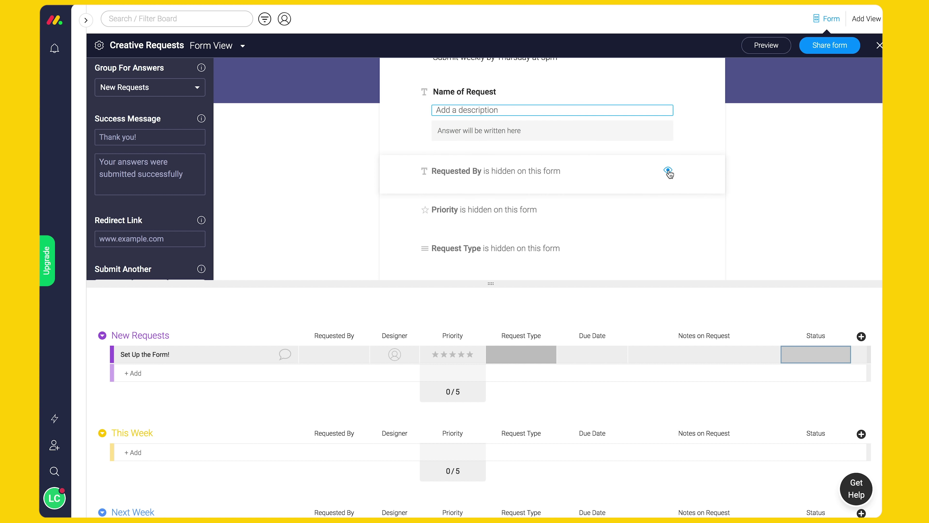
click(854, 51)
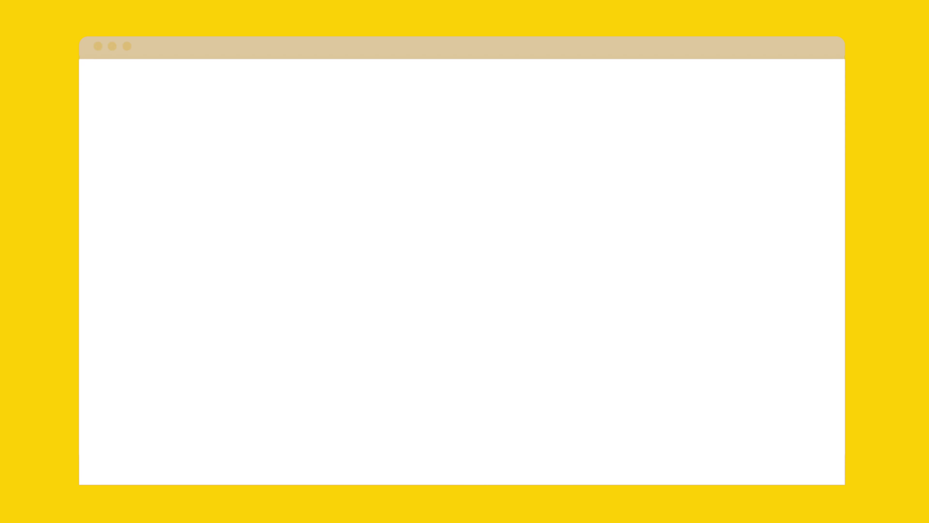
Submit 'Banner Needed for Flag Ship Store Opening' with requester's name, five stars, Banner, due 24th, and spring-colors notes
text(Banner Needed for Flag Ship Store )
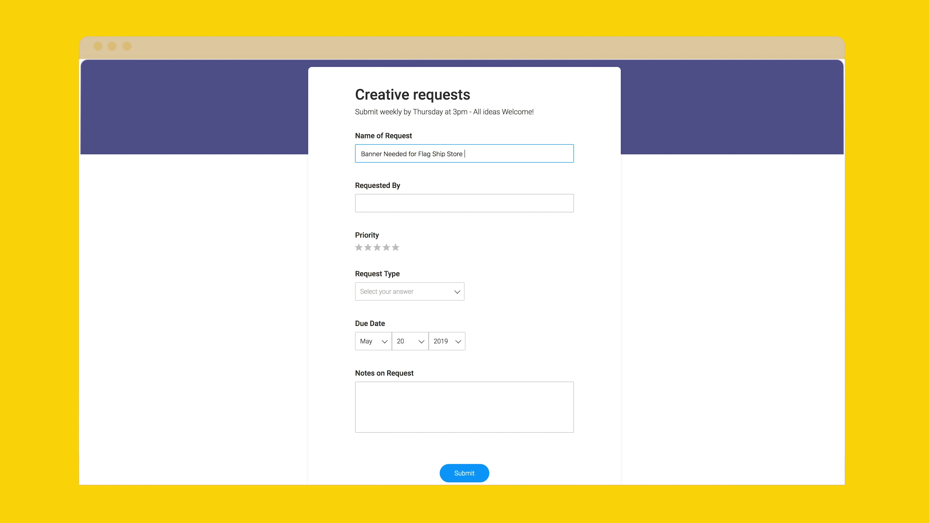
text(Opening)
key(Tab)
text(Lucy)
click(396, 234)
click(417, 278)
click(366, 355)
click(371, 325)
click(410, 309)
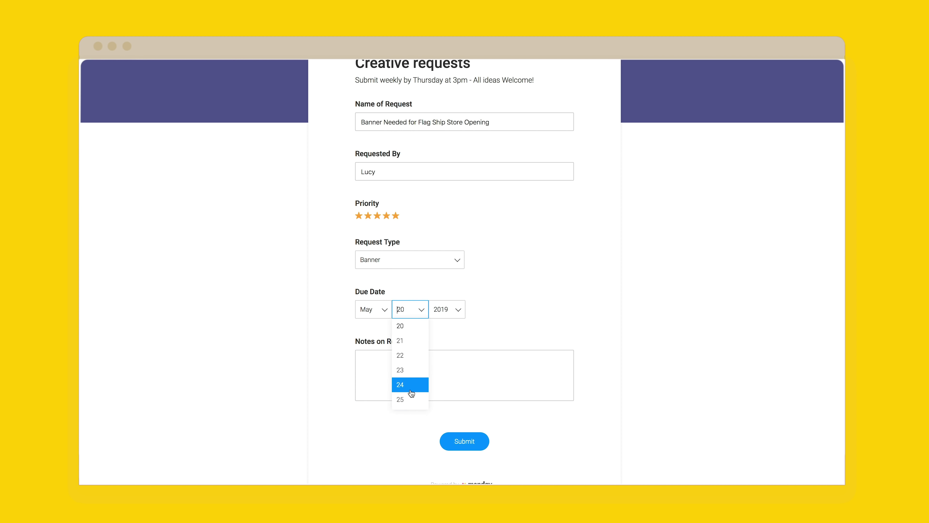
click(411, 384)
click(411, 393)
text(Please use image from previous banner - new spring colors!)
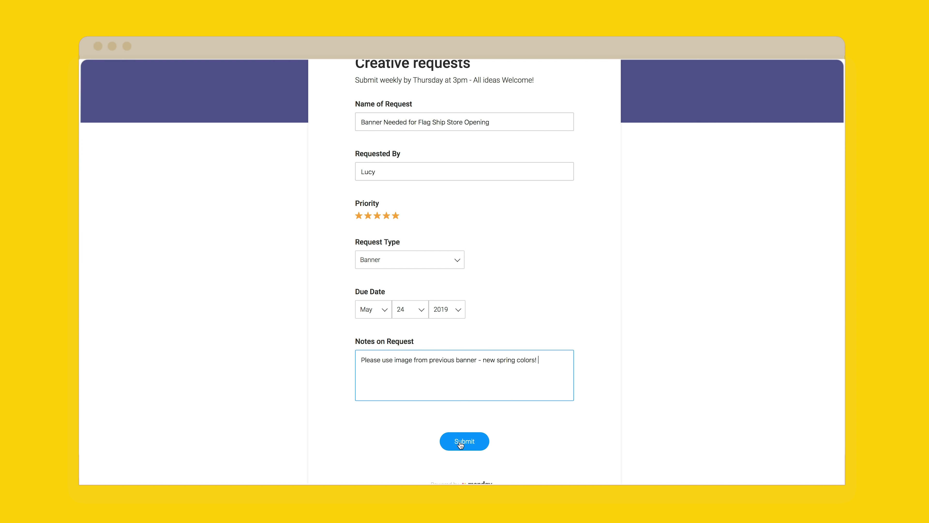
click(461, 441)
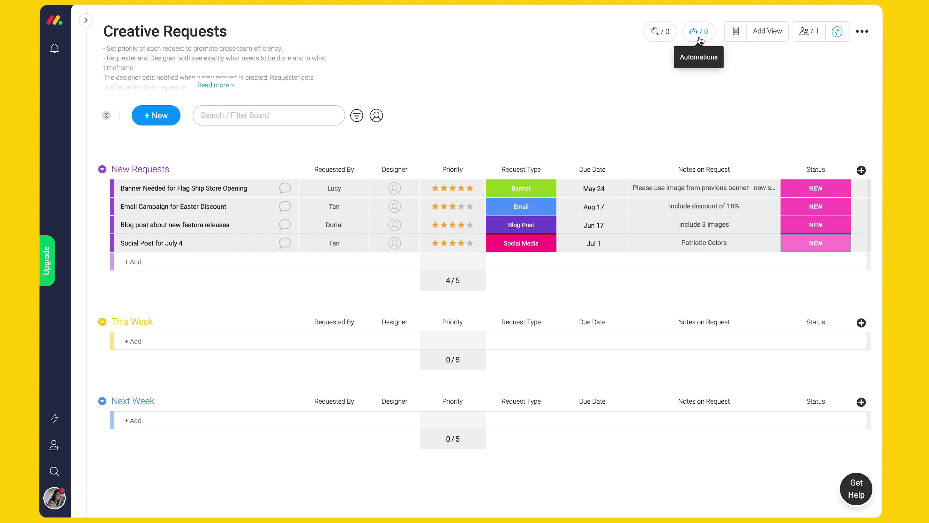
Open the board's Automations and list all 'Notify someone when...' recipes
click(699, 33)
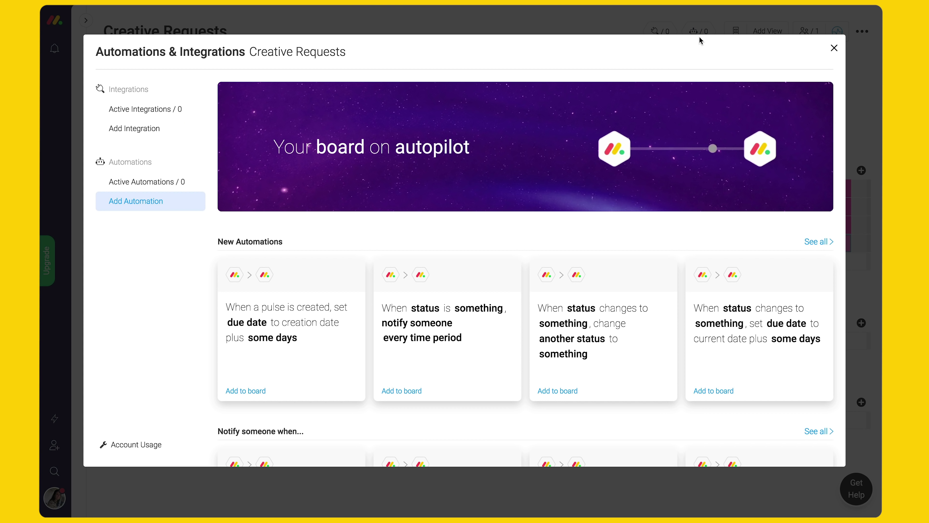
scroll(652, 130, down, 6)
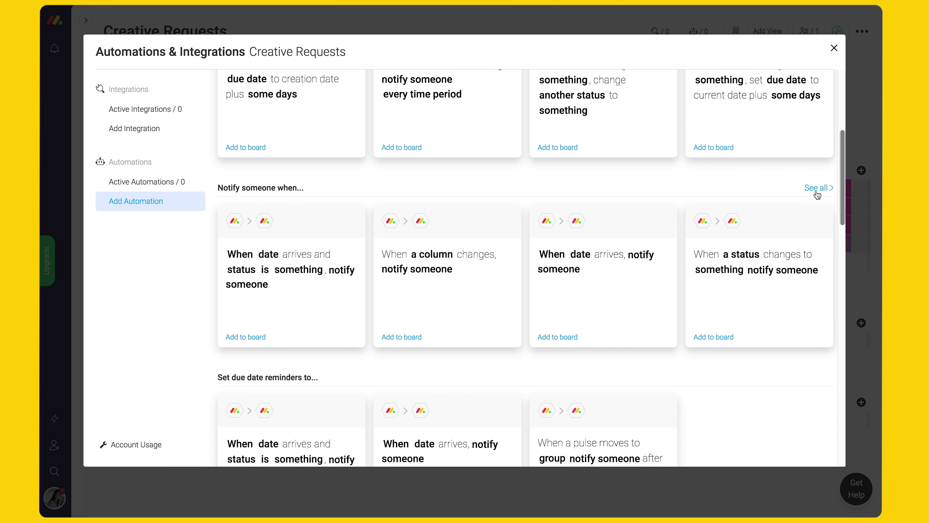
click(818, 190)
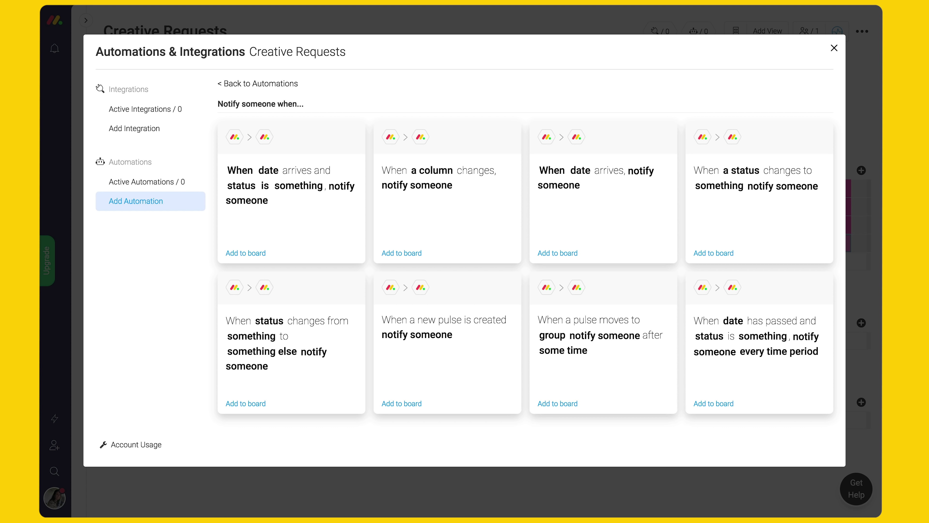
Add a new-item automation notifying me '{item name} is a new idea that has been submitted. Let's assign a designer!'
click(470, 363)
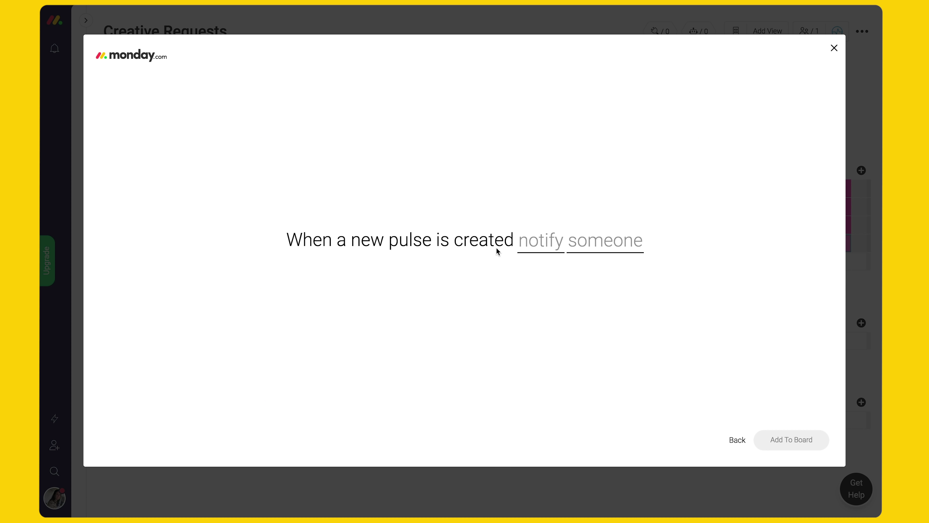
click(529, 253)
click(542, 340)
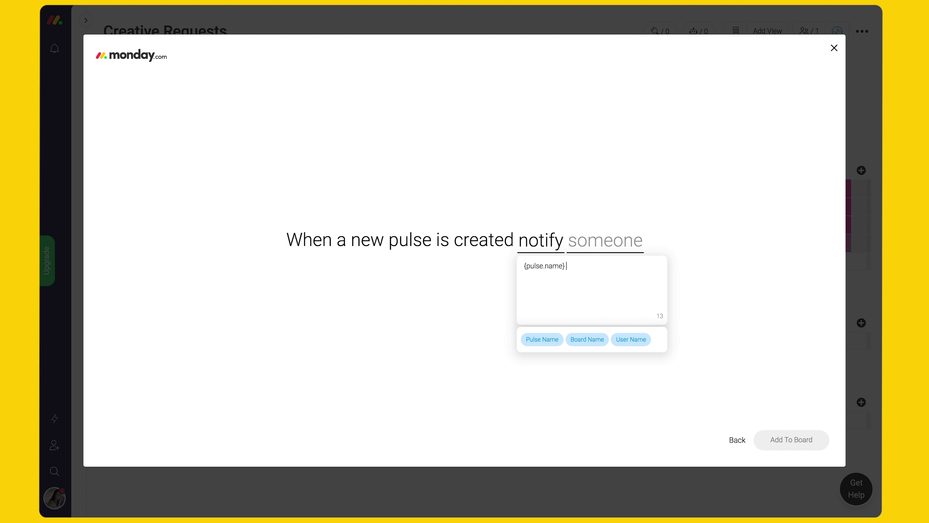
text(is a new idea that has been submitted.)
key(Return)
key(Return)
text(Let's assign a designer!)
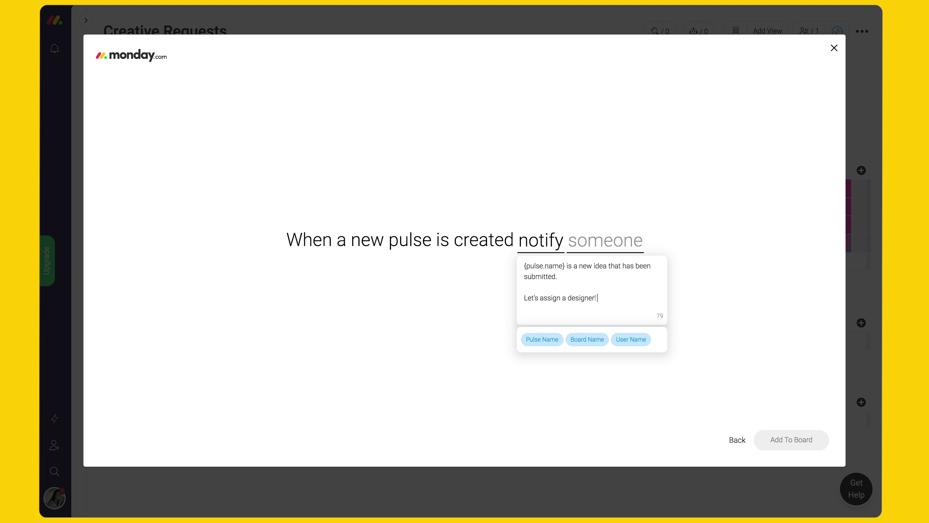
click(605, 240)
click(676, 289)
click(795, 441)
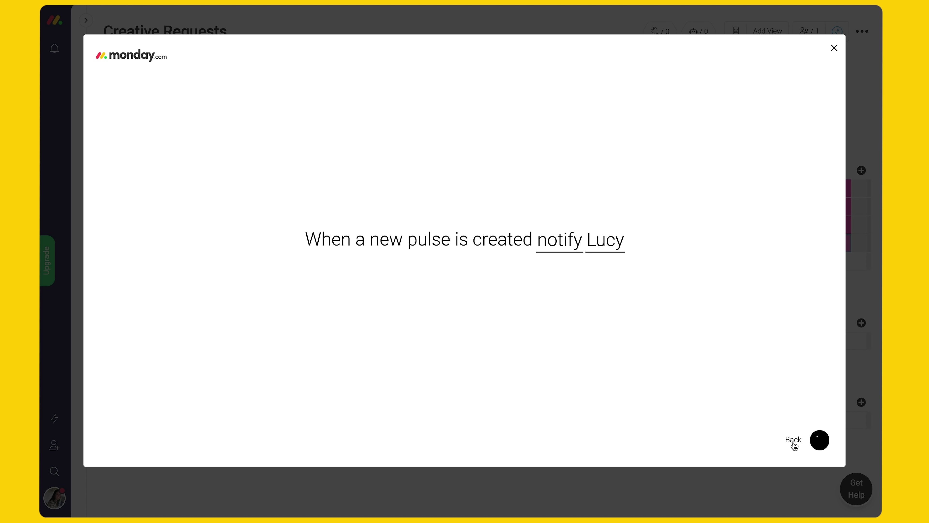
Browse the remaining notify templates, close automations, and open the board filter panel
click(134, 200)
click(816, 77)
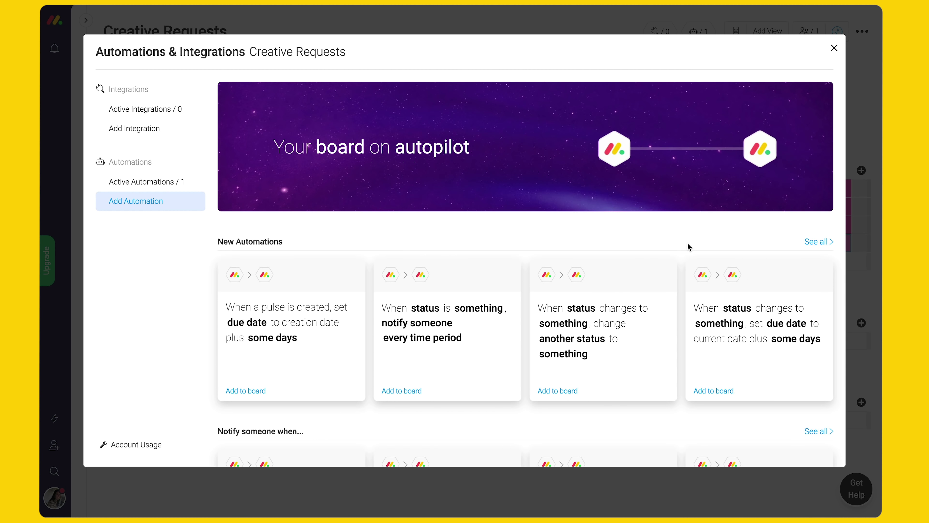
scroll(687, 243, down, 15)
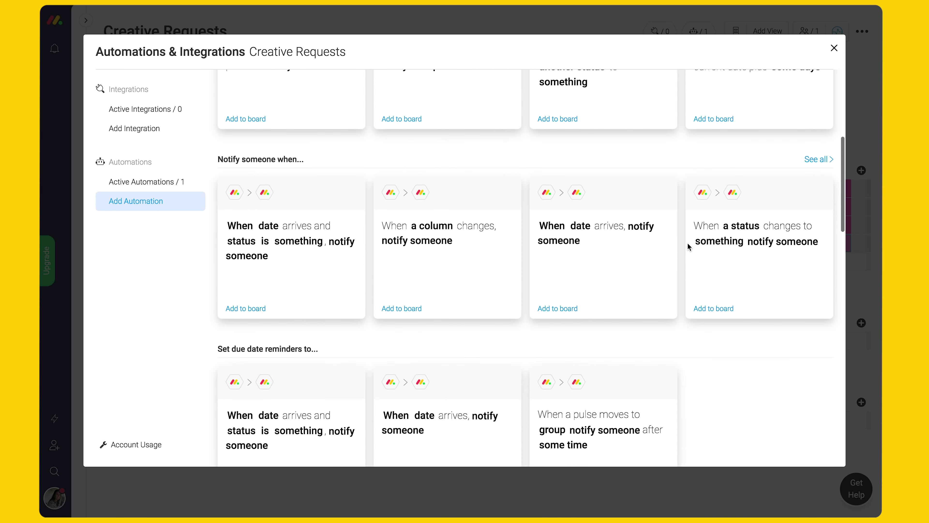
scroll(688, 243, down, 3)
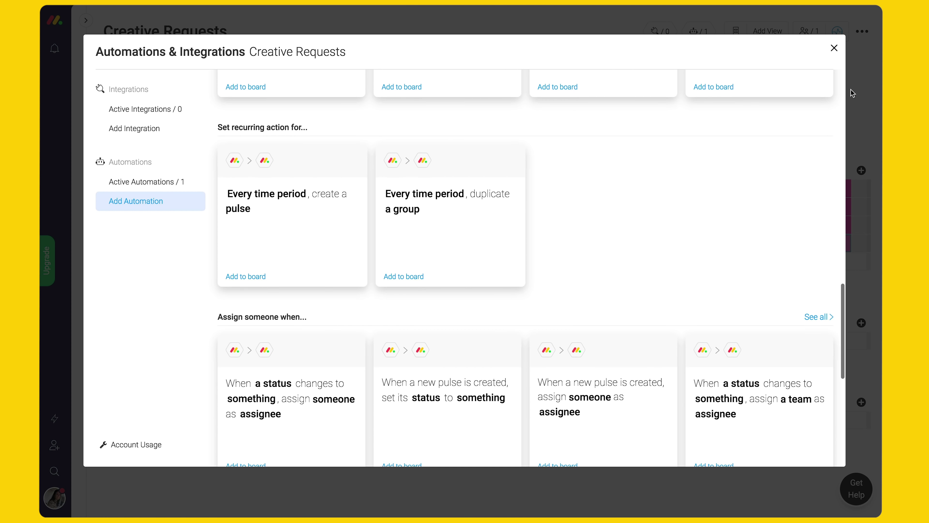
click(835, 48)
click(360, 120)
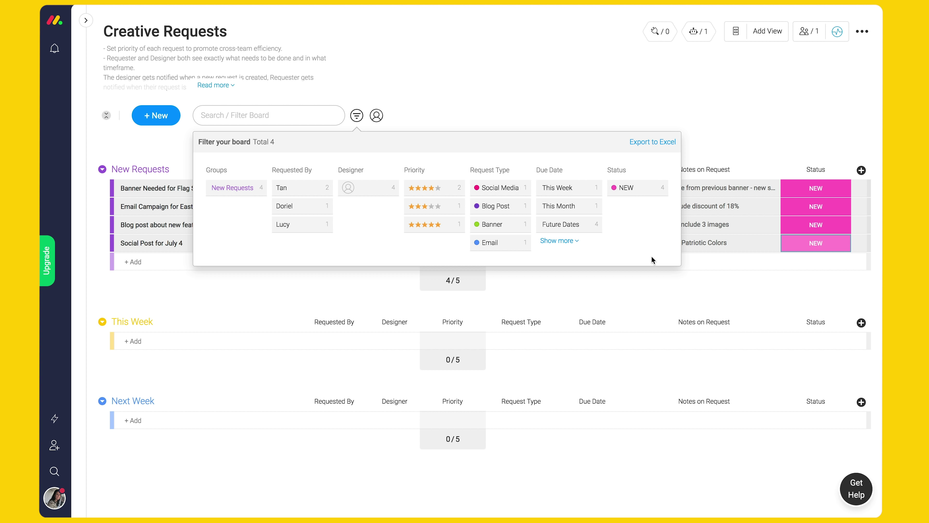
Filter the board to five-star Priority requests, then clear the filter to show all four
click(564, 98)
click(357, 115)
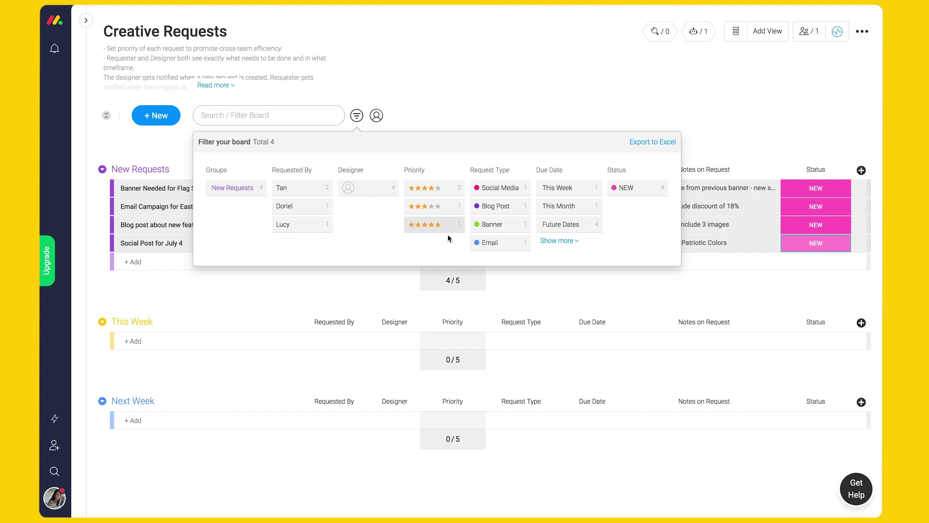
click(446, 224)
click(589, 100)
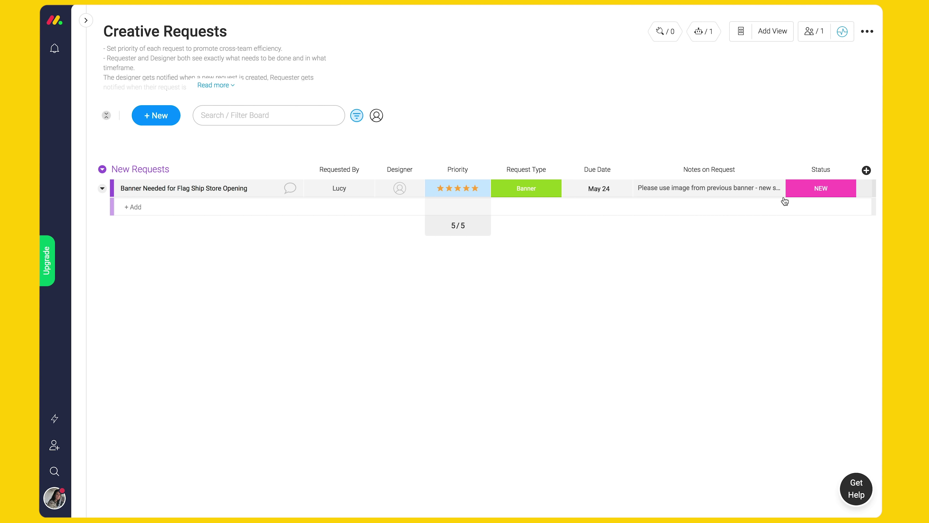
click(357, 116)
click(668, 142)
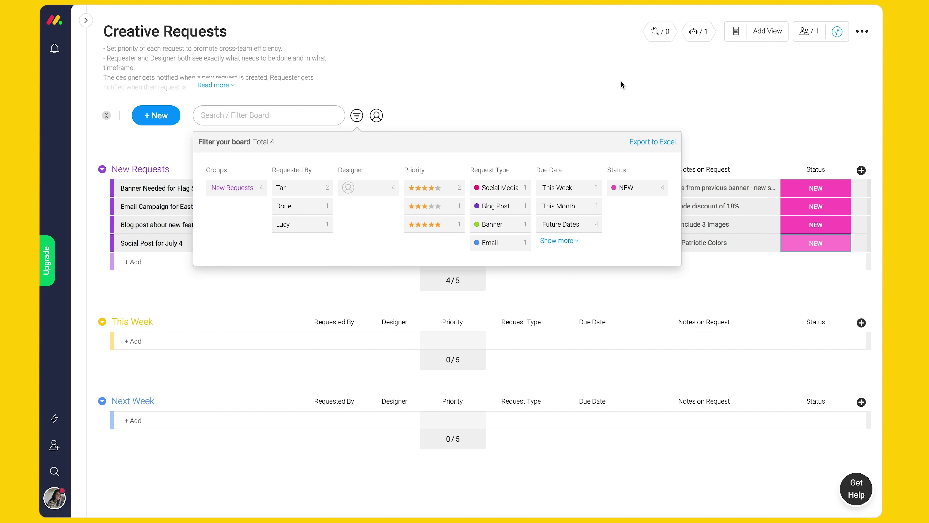
click(662, 138)
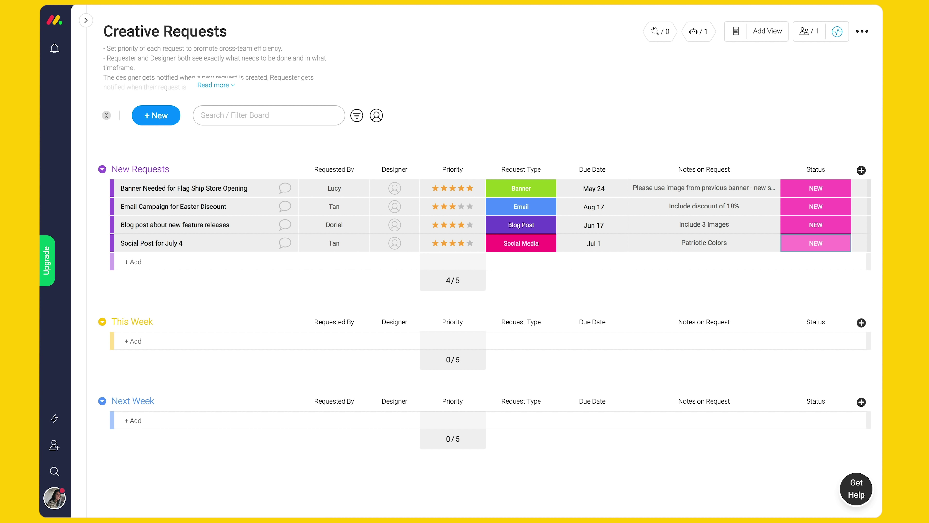